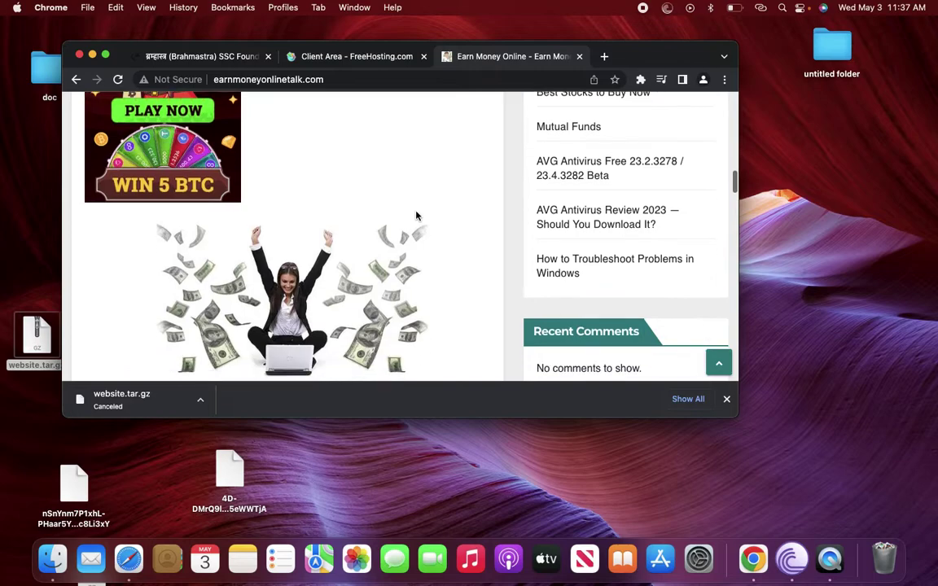
# Step: Log in to DirectAdmin for earnmoneyonlinetalk.com from the hosting details page of the FreeHosting client area
pyautogui.click(379, 57)
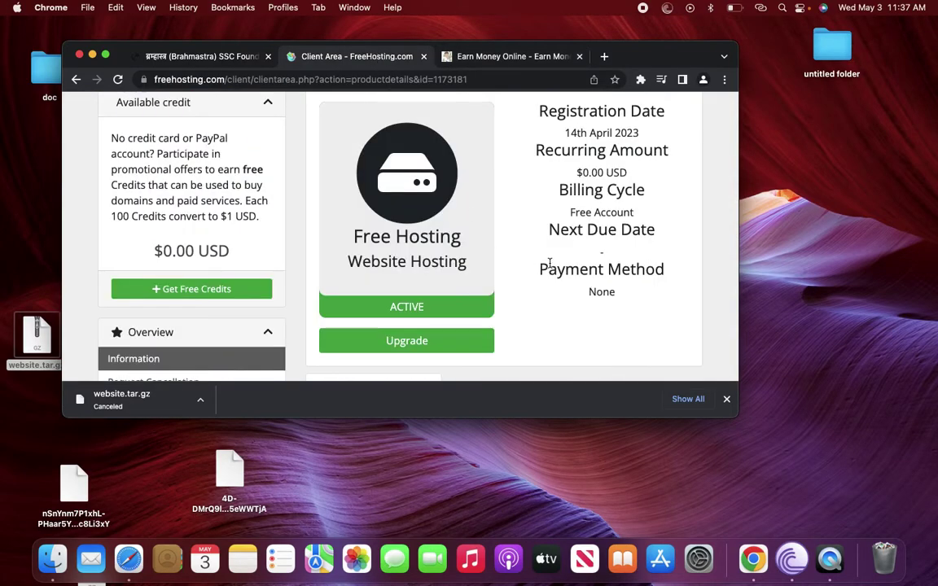
pyautogui.scroll(-5, 539, 255)
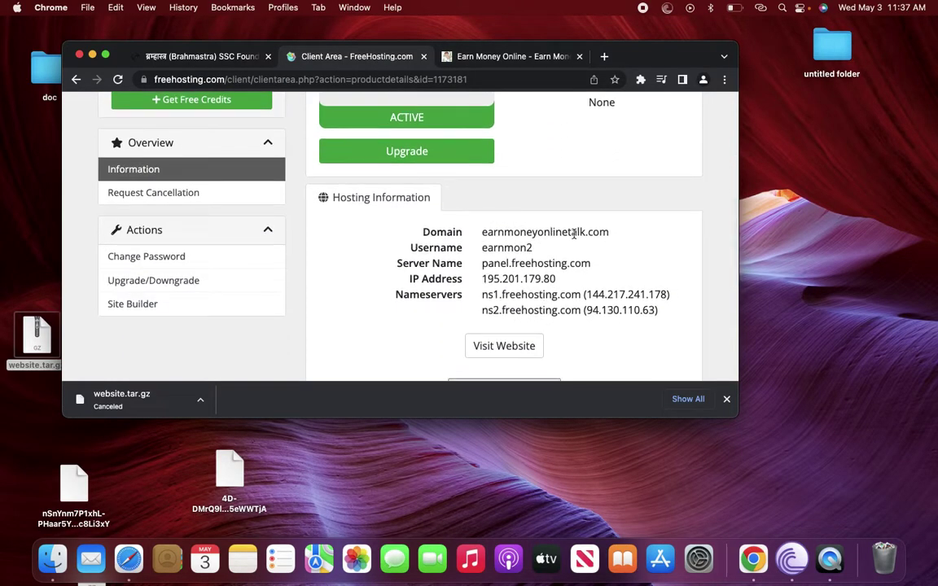
pyautogui.scroll(-2, 540, 281)
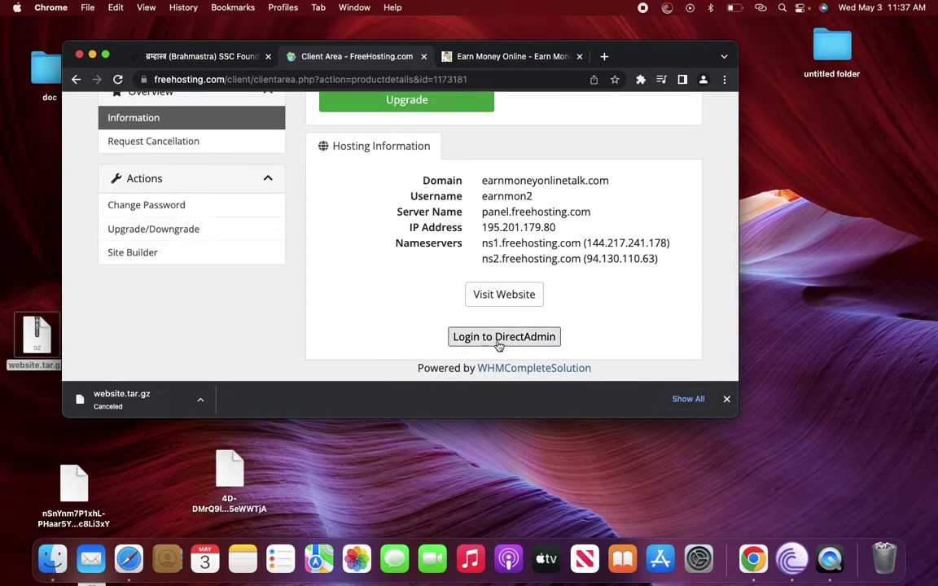
pyautogui.click(503, 338)
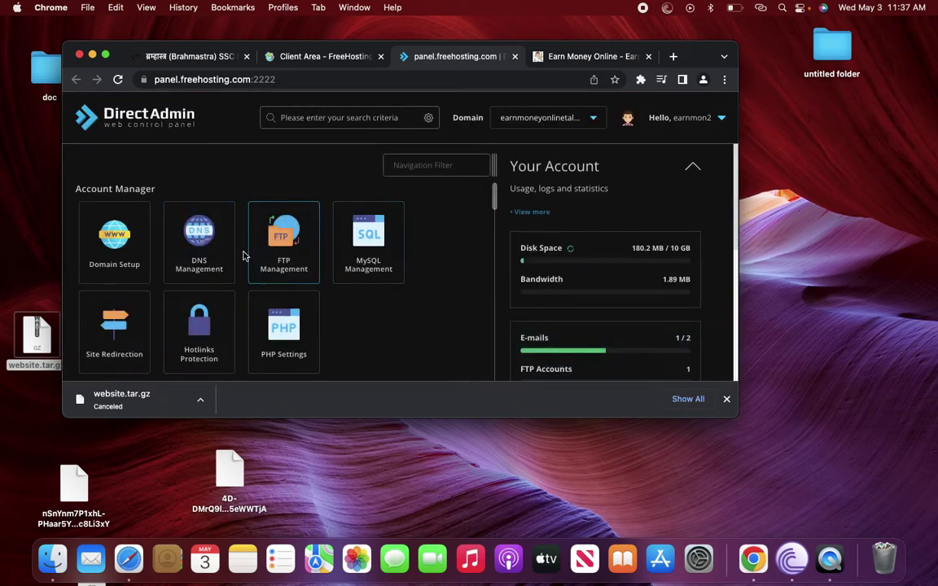
# Step: Open the public_html folder in the DirectAdmin file manager and clear any file selection there
pyautogui.scroll(-5, 243, 257)
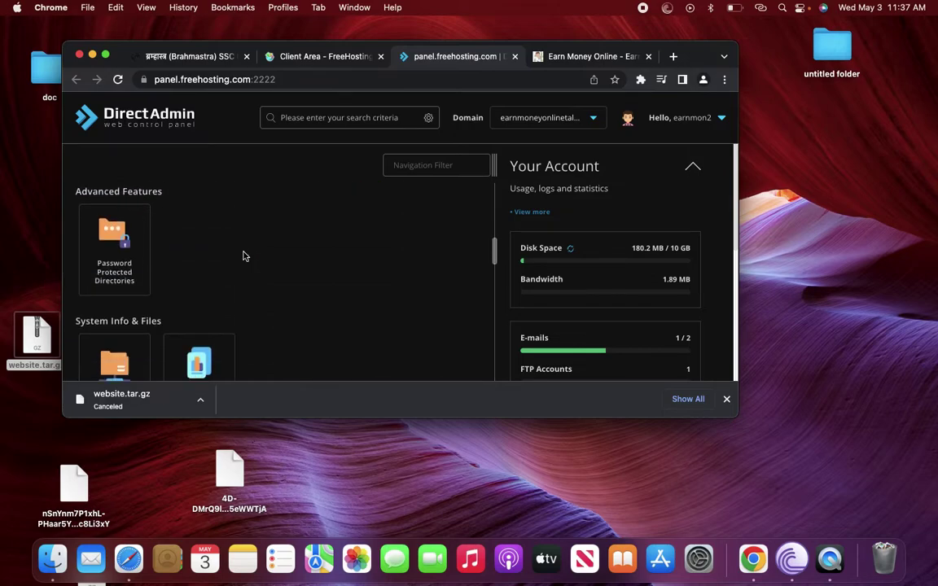
pyautogui.scroll(-3, 243, 256)
pyautogui.click(114, 257)
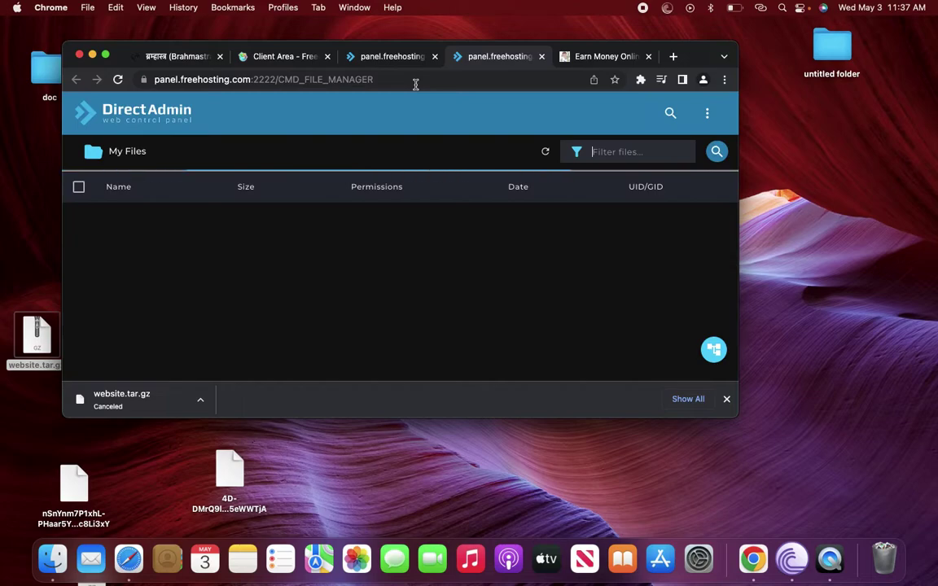
pyautogui.scroll(-1, 152, 252)
pyautogui.scroll(-5, 153, 253)
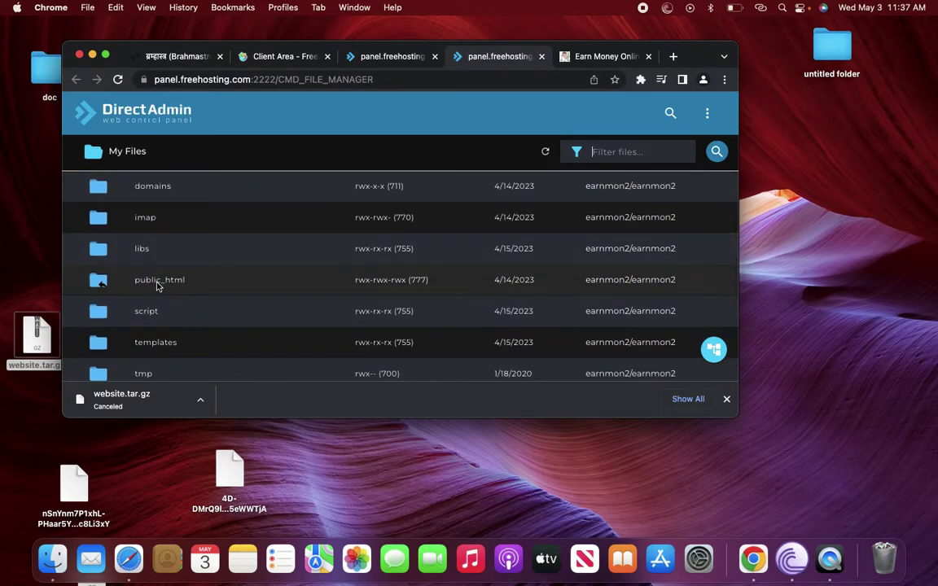
pyautogui.click(167, 284)
pyautogui.doubleClick(167, 284)
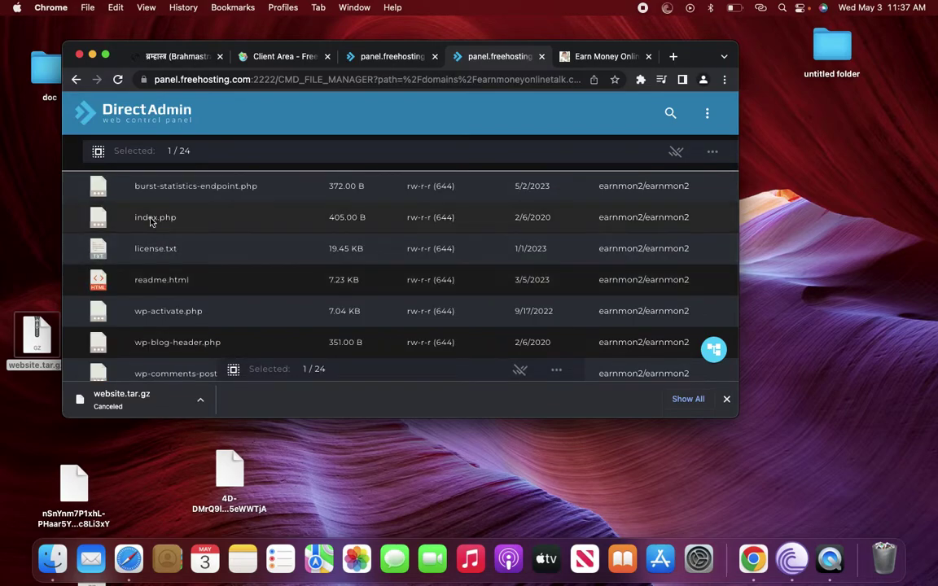
pyautogui.click(676, 154)
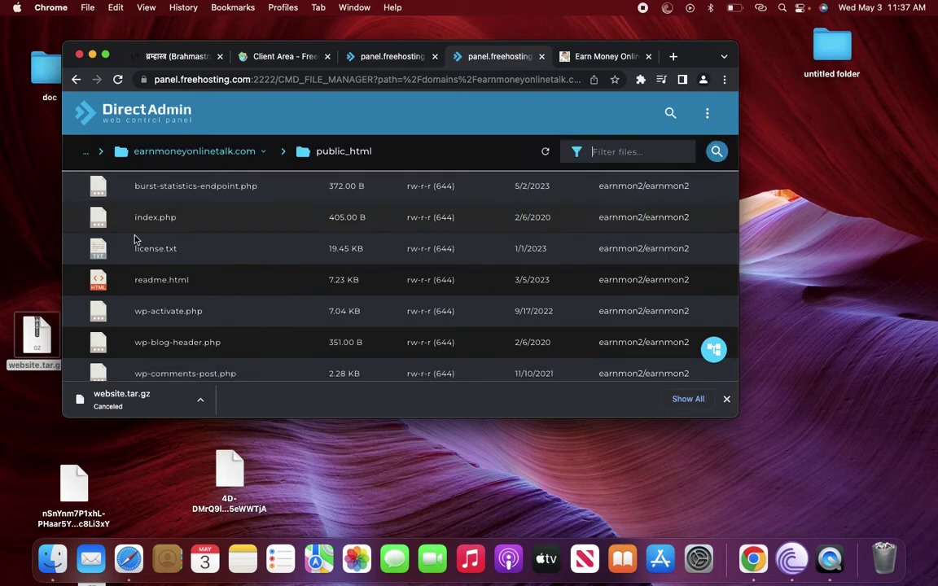
# Step: Select all files and folders in public_html and start adding them to an archive
pyautogui.click(106, 218)
pyautogui.scroll(2, 136, 228)
pyautogui.scroll(4, 127, 216)
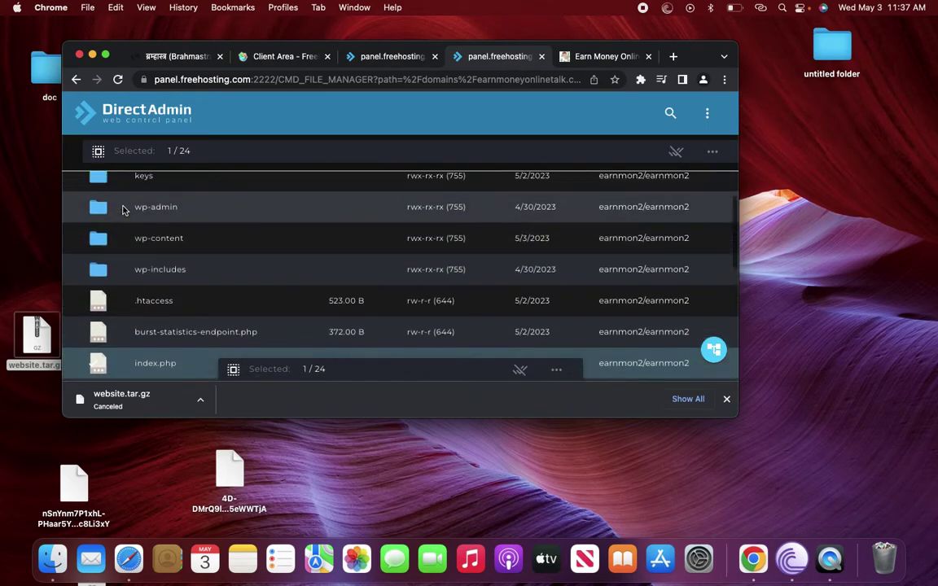
pyautogui.click(98, 150)
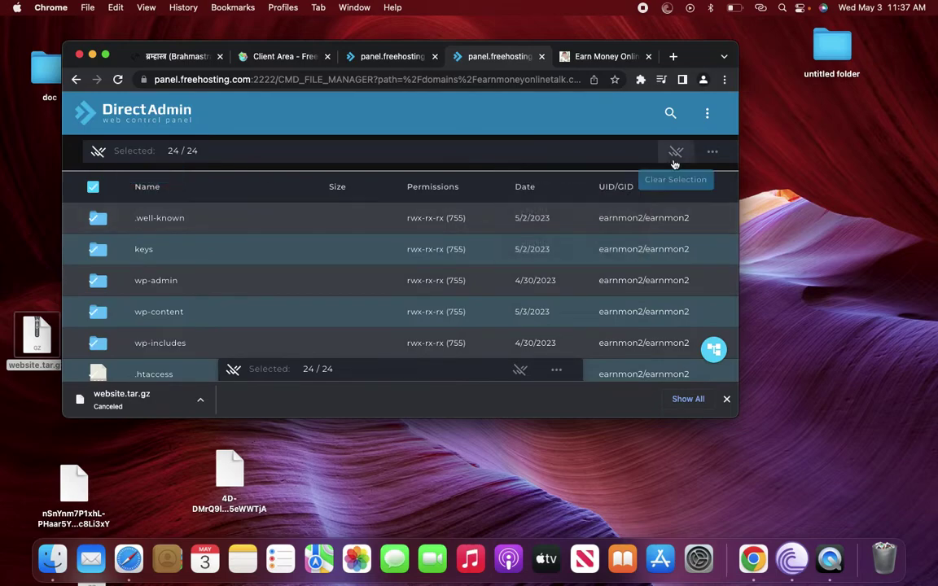
pyautogui.click(713, 152)
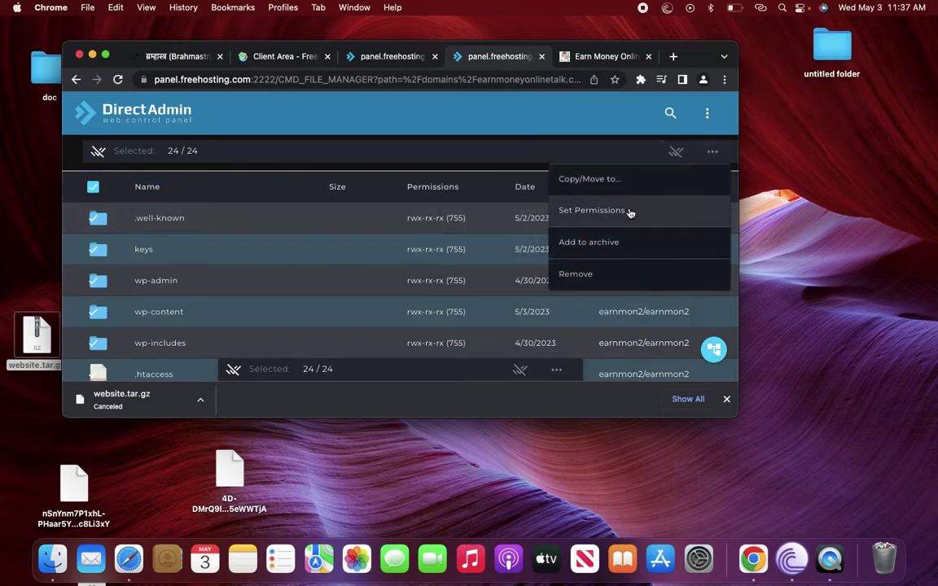
pyautogui.click(600, 242)
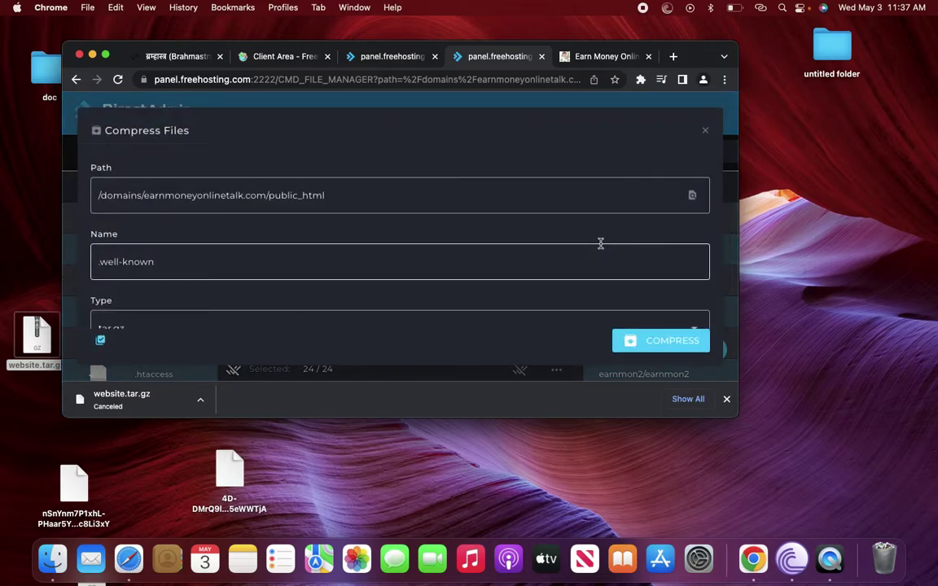
# Step: Compress the selected website files into a zip archive named backup
pyautogui.scroll(-1, 601, 243)
pyautogui.click(383, 305)
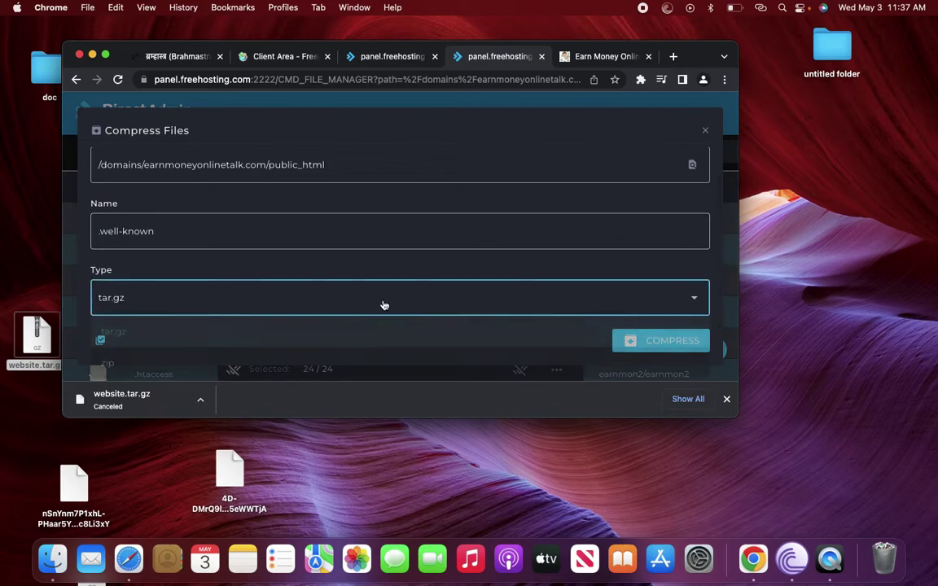
pyautogui.click(201, 362)
pyautogui.click(186, 237)
pyautogui.moveTo(187, 237); pyautogui.dragTo(81, 220)
pyautogui.write('we')
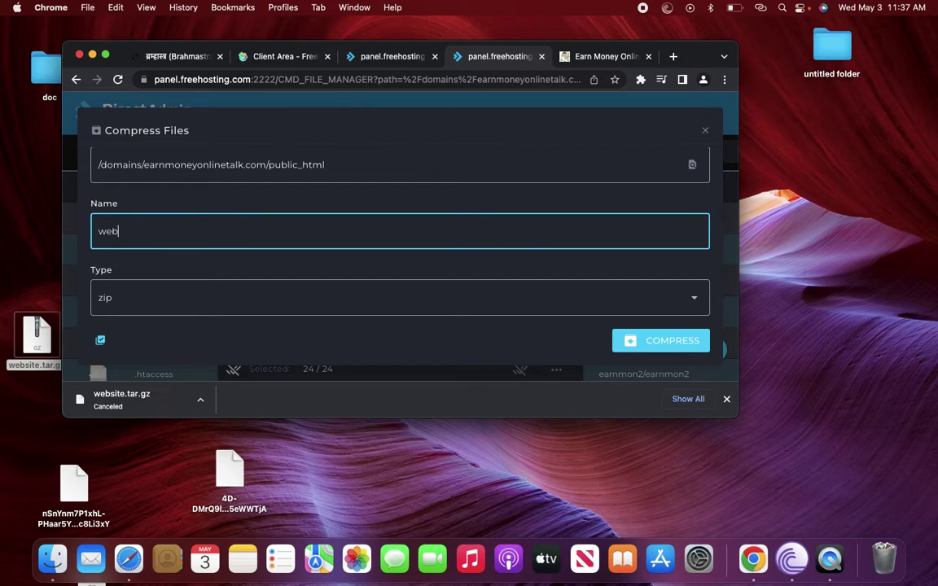
pyautogui.write('b')
pyautogui.press('BackSpace')
pyautogui.press('BackSpace')
pyautogui.press('BackSpace')
pyautogui.write('bac')
pyautogui.click(662, 346)
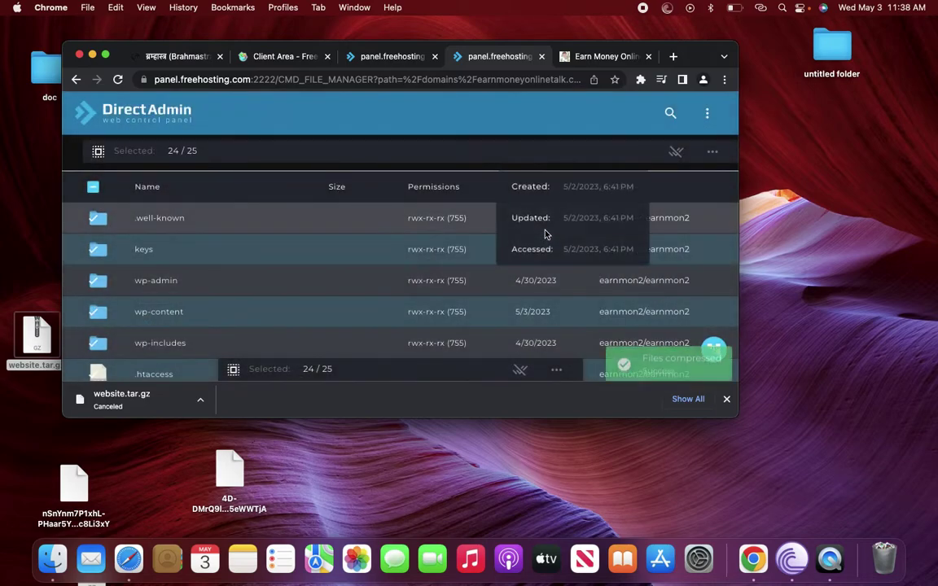
# Step: Clear the current file selection and download backup.zip from public_html
pyautogui.scroll(-5, 241, 303)
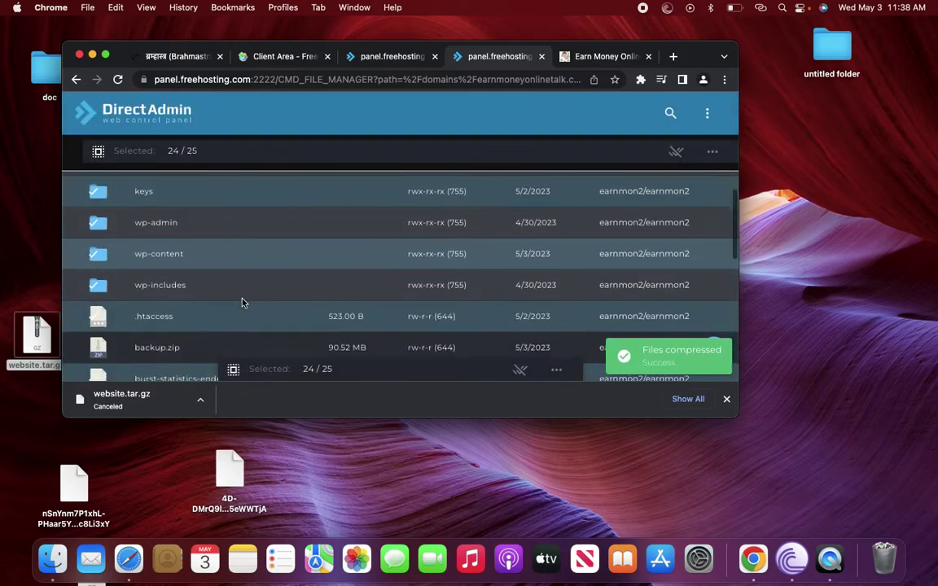
pyautogui.click(137, 219)
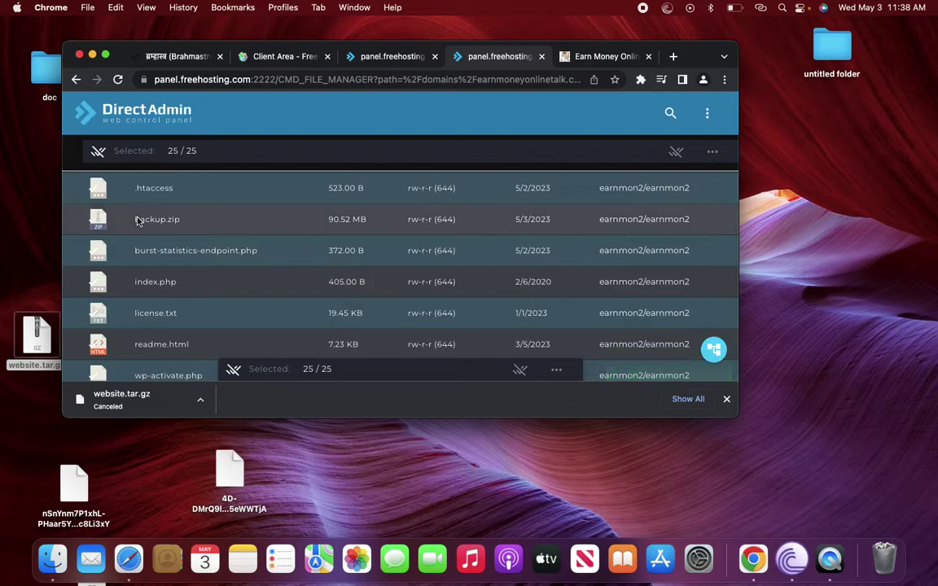
pyautogui.click(98, 151)
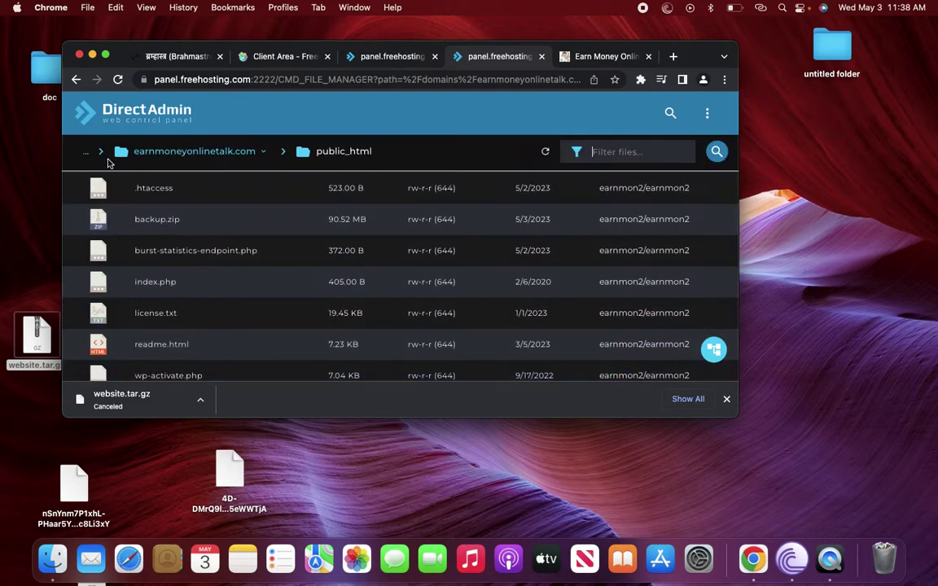
pyautogui.scroll(-1, 140, 272)
pyautogui.scroll(1, 146, 243)
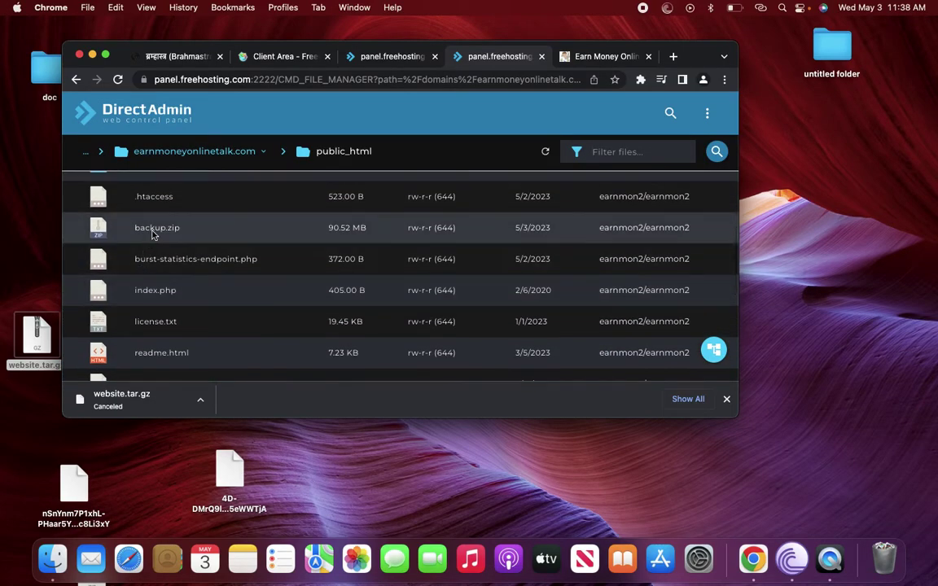
pyautogui.click(152, 232)
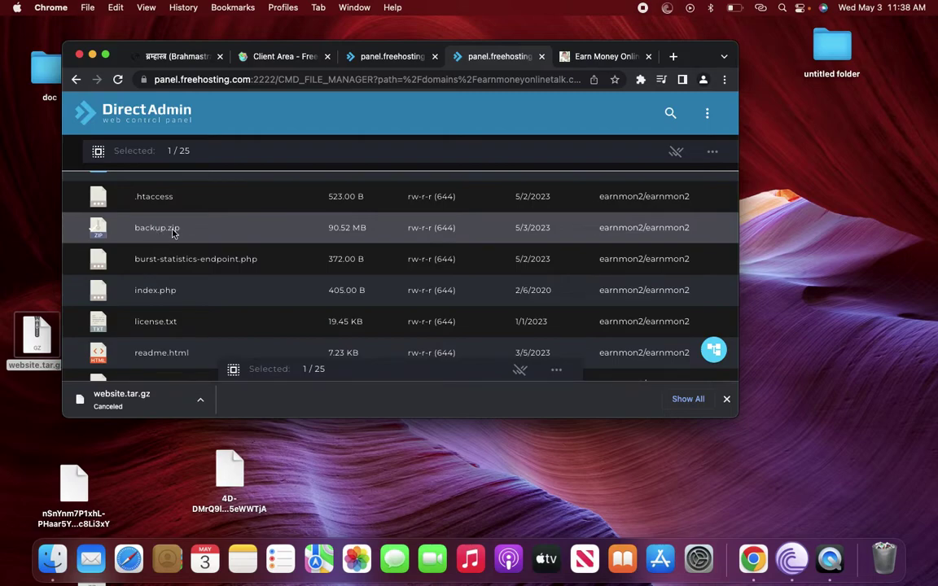
pyautogui.rightClick(173, 233)
pyautogui.scroll(-1, 202, 281)
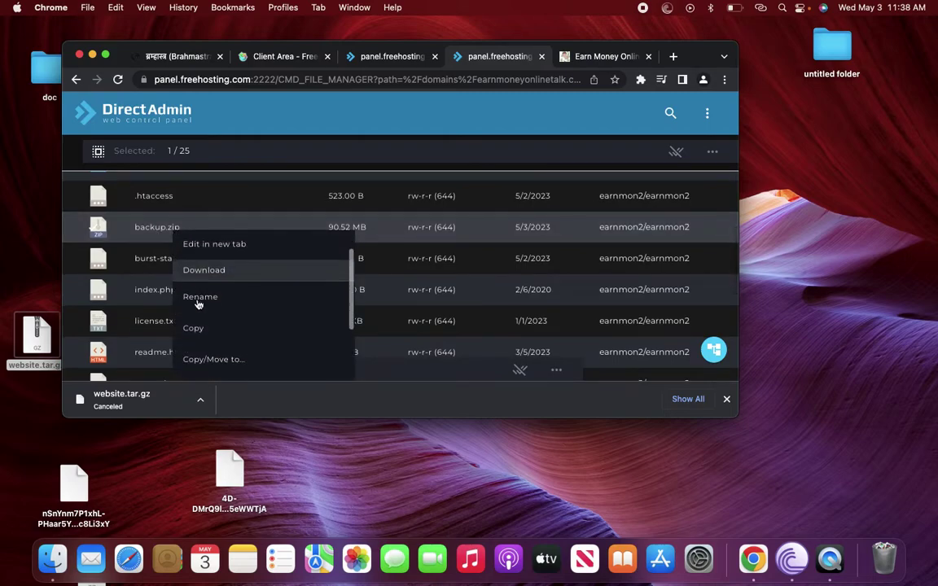
pyautogui.click(203, 272)
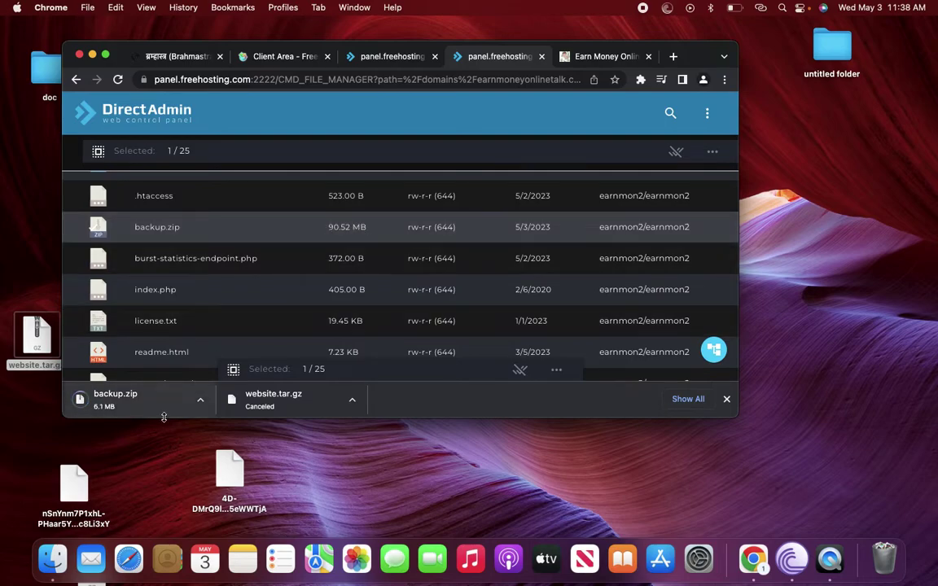
pyautogui.scroll(5, 273, 310)
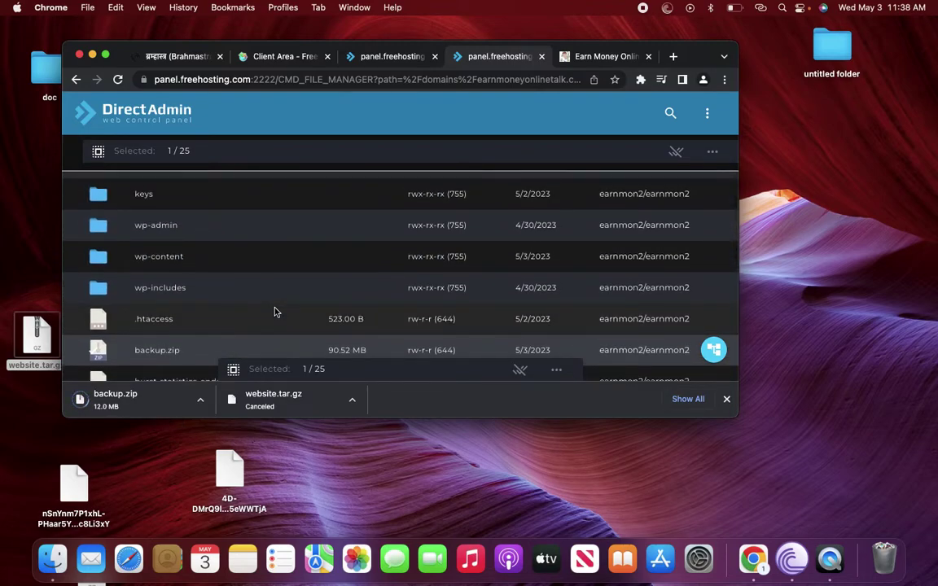
pyautogui.scroll(2, 274, 312)
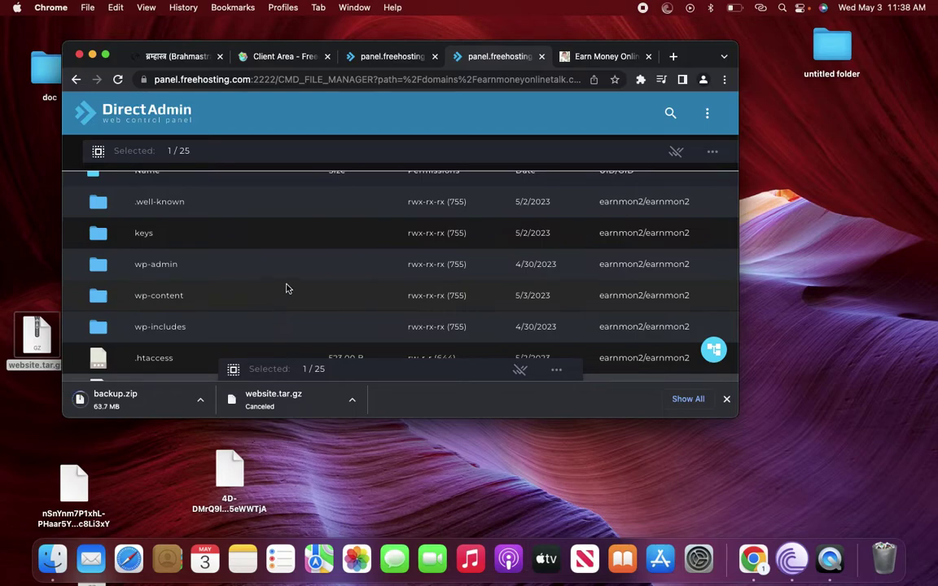
pyautogui.scroll(1, 290, 261)
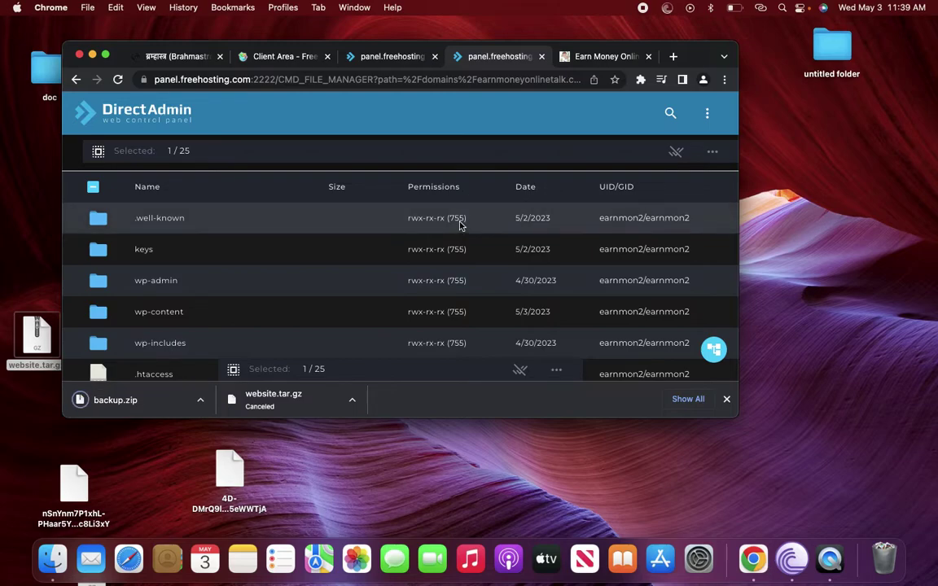
# Step: Open a second file manager from the DirectAdmin dashboard and go to its public_html folder
pyautogui.click(395, 57)
pyautogui.click(124, 253)
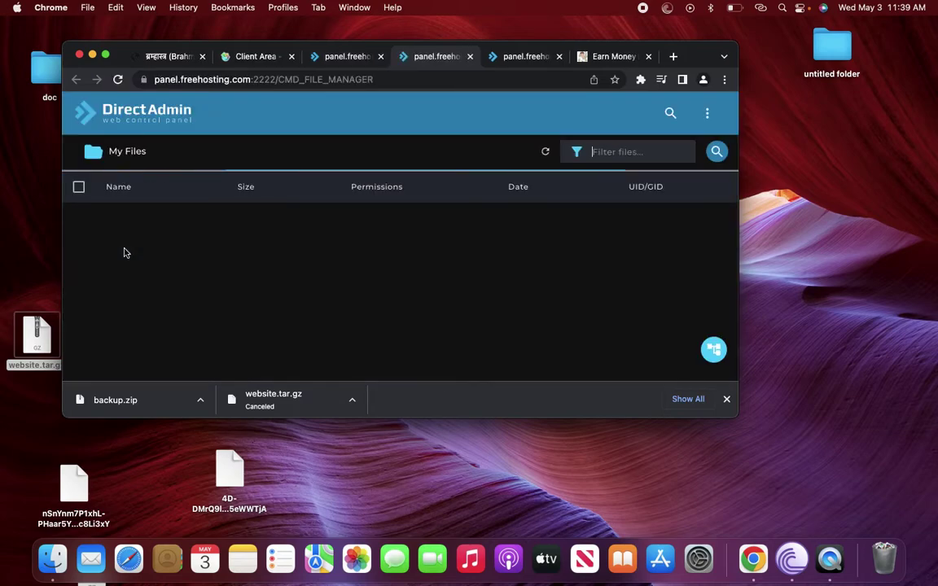
pyautogui.scroll(-5, 204, 235)
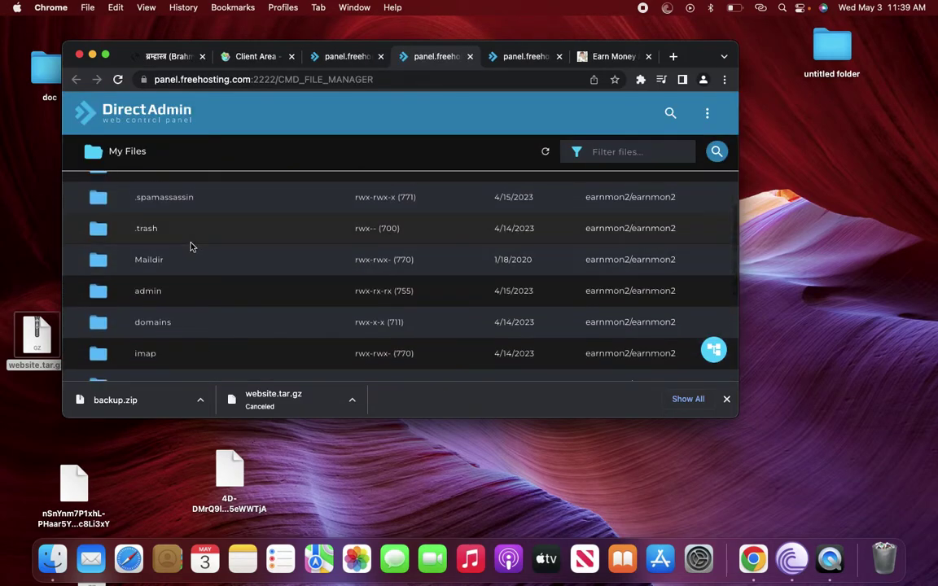
pyautogui.scroll(-3, 189, 245)
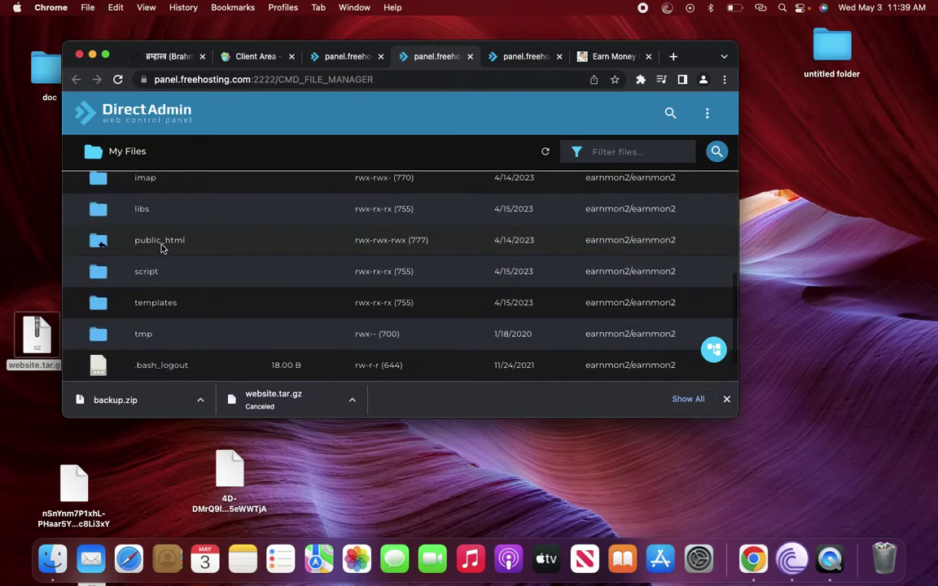
pyautogui.doubleClick(162, 245)
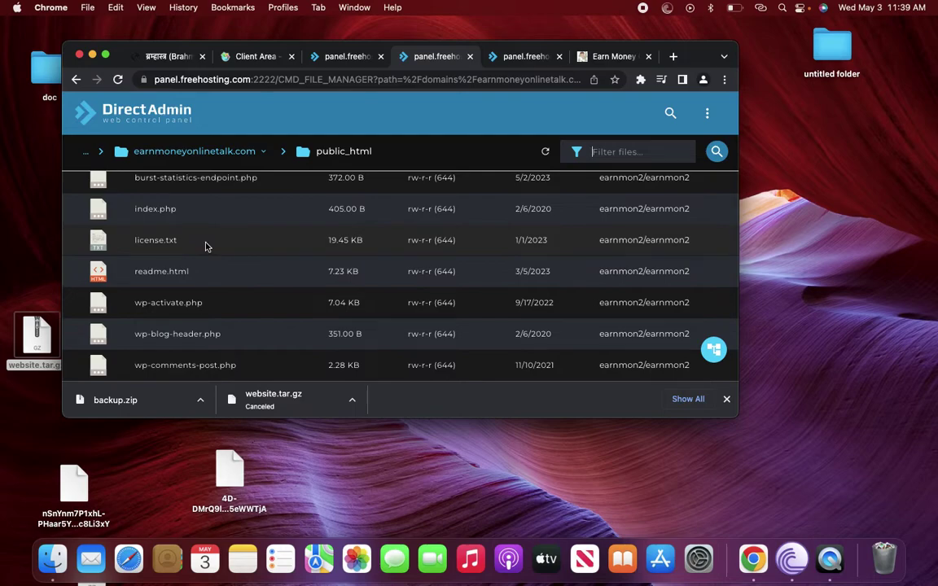
# Step: Place the downloaded backup.zip on the desktop, in the space below the doc folder
pyautogui.moveTo(123, 404); pyautogui.dragTo(20, 246)
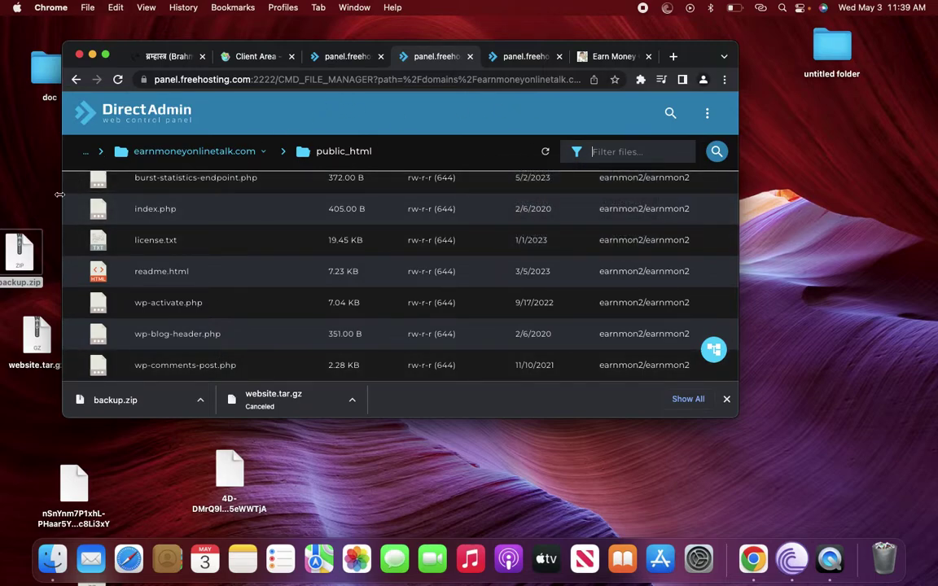
pyautogui.moveTo(21, 255); pyautogui.dragTo(30, 170)
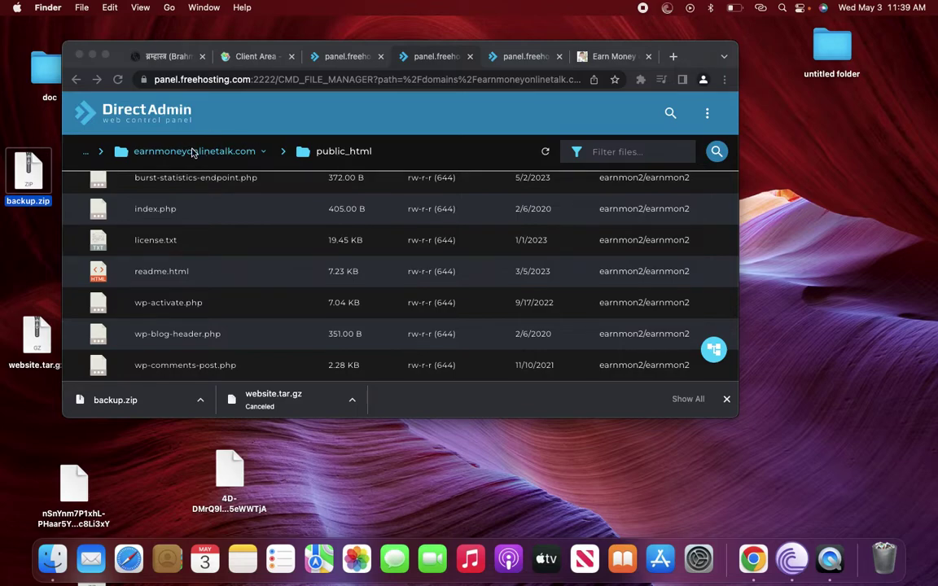
pyautogui.rightClick(26, 173)
pyautogui.click(83, 112)
# Step: Filter the public_html files by "con" to find the WordPress configuration file
pyautogui.scroll(6, 178, 288)
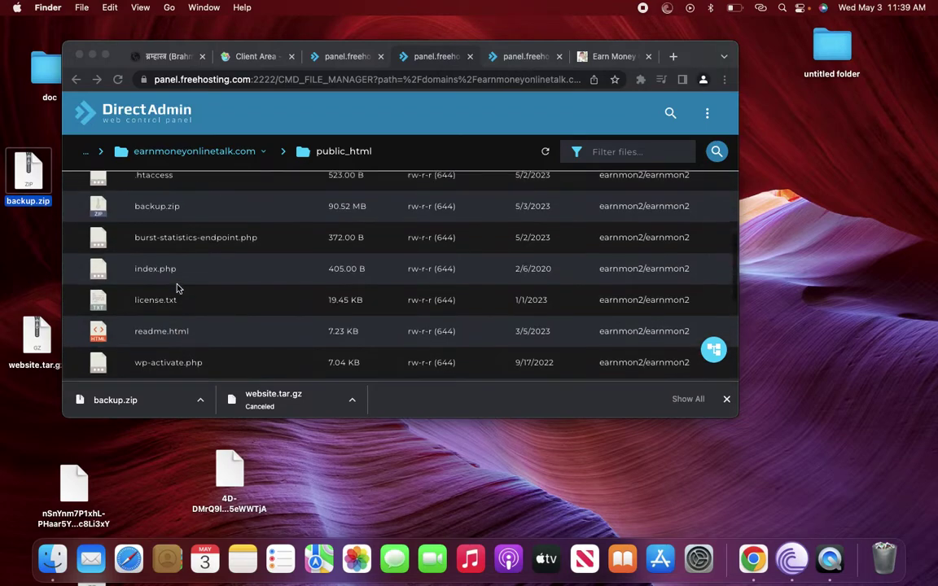
pyautogui.scroll(2, 179, 288)
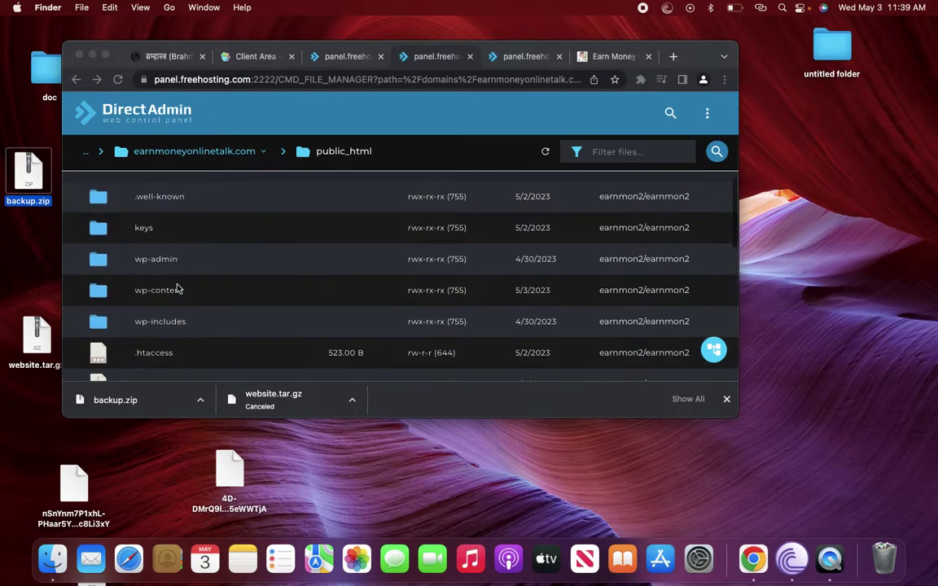
pyautogui.click(651, 158)
pyautogui.write('con')
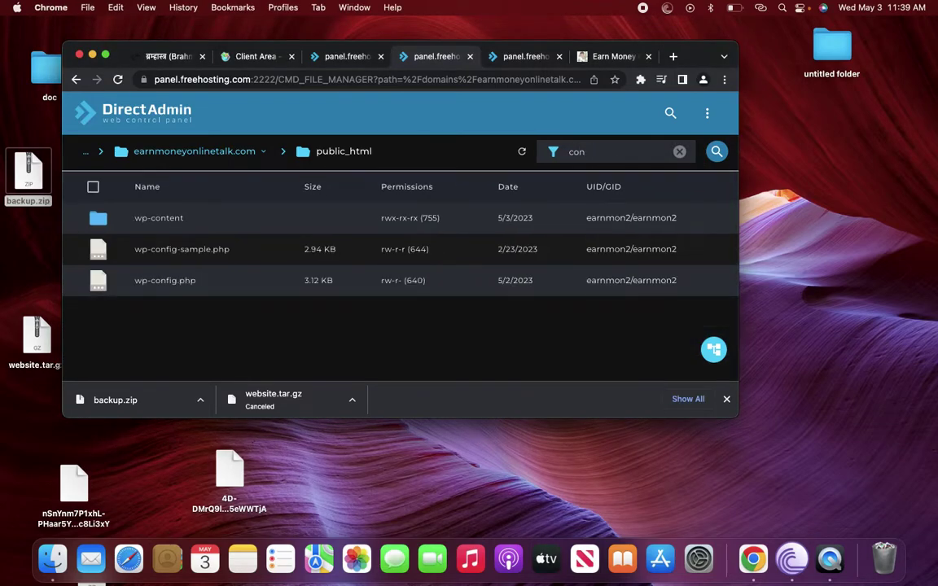
# Step: Open wp-config.php from public_html and examine its database settings: name, username, password, hostname, charset and collation
pyautogui.doubleClick(165, 281)
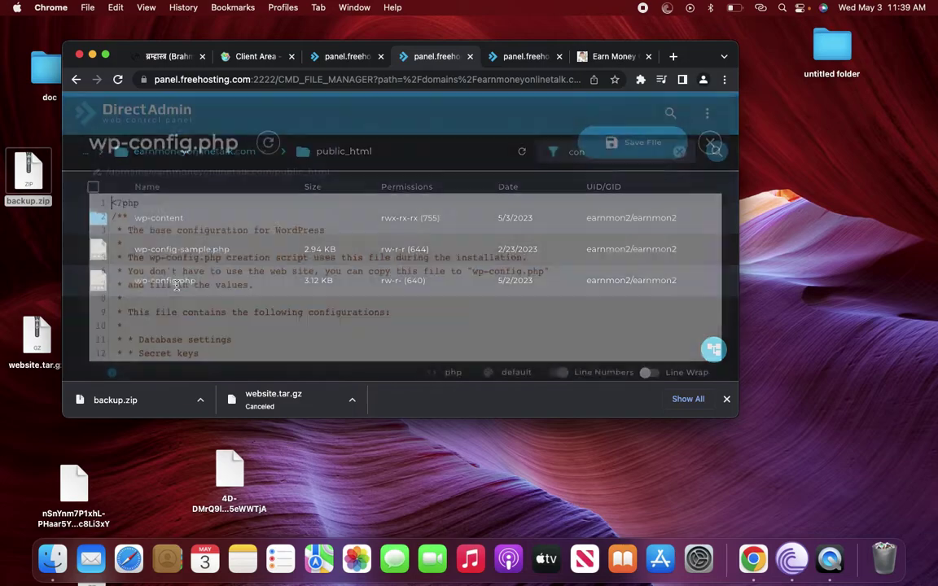
pyautogui.scroll(-5, 176, 285)
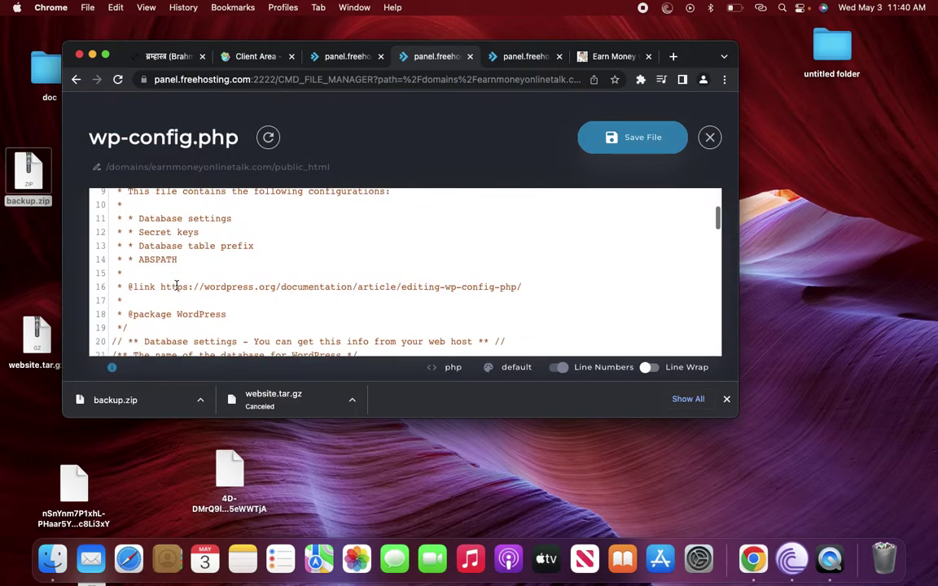
pyautogui.scroll(-1, 176, 285)
pyautogui.scroll(-1, 175, 285)
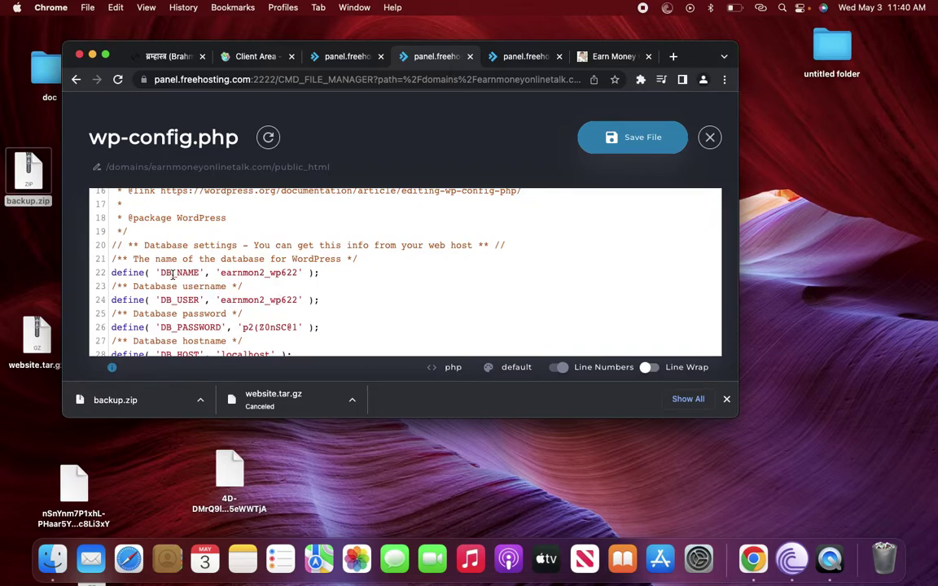
pyautogui.scroll(-3, 252, 310)
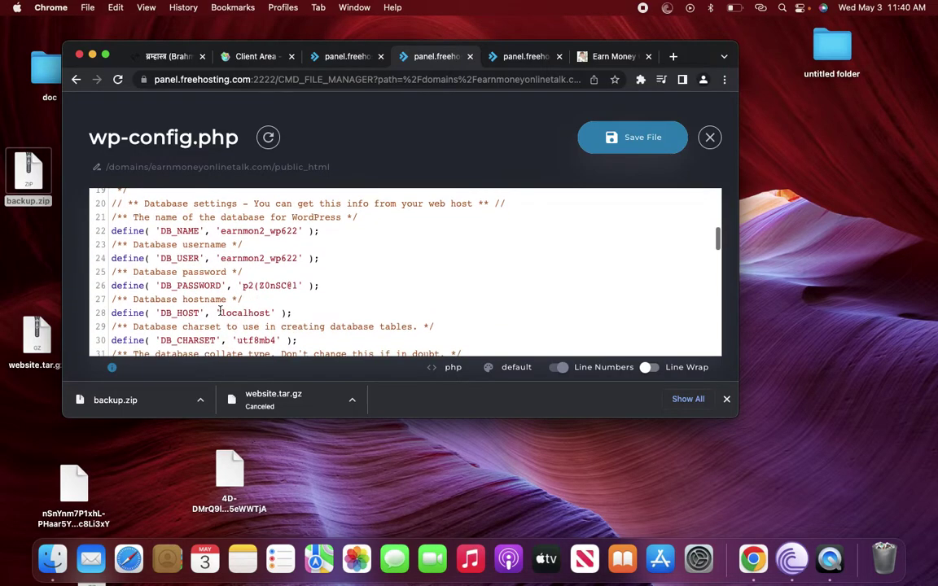
pyautogui.scroll(-1, 253, 314)
pyautogui.scroll(-1, 253, 317)
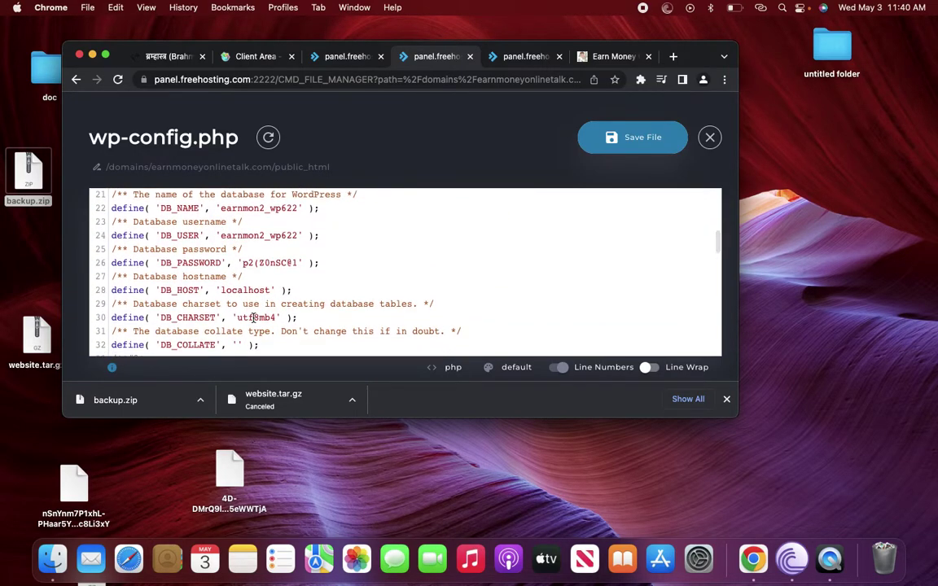
pyautogui.scroll(2, 253, 314)
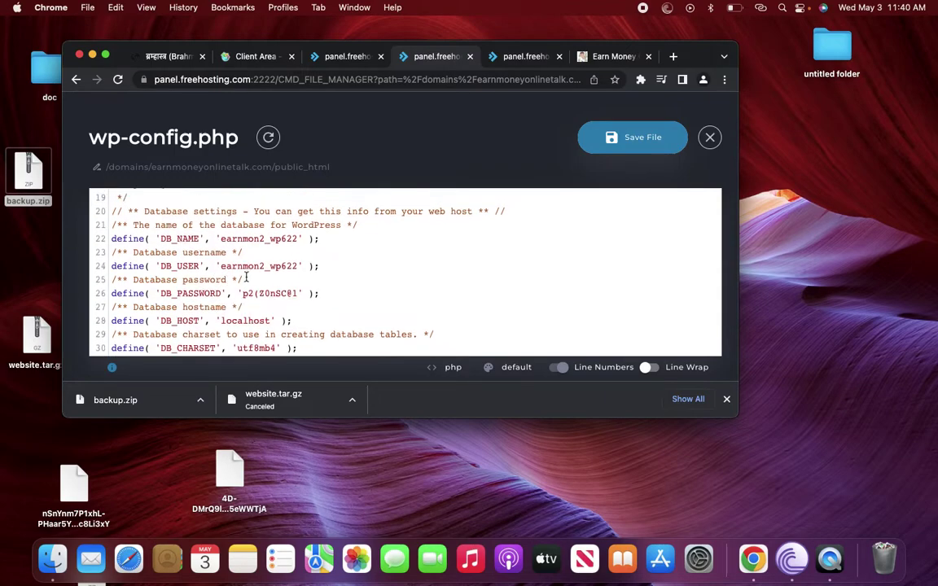
pyautogui.scroll(-1, 246, 277)
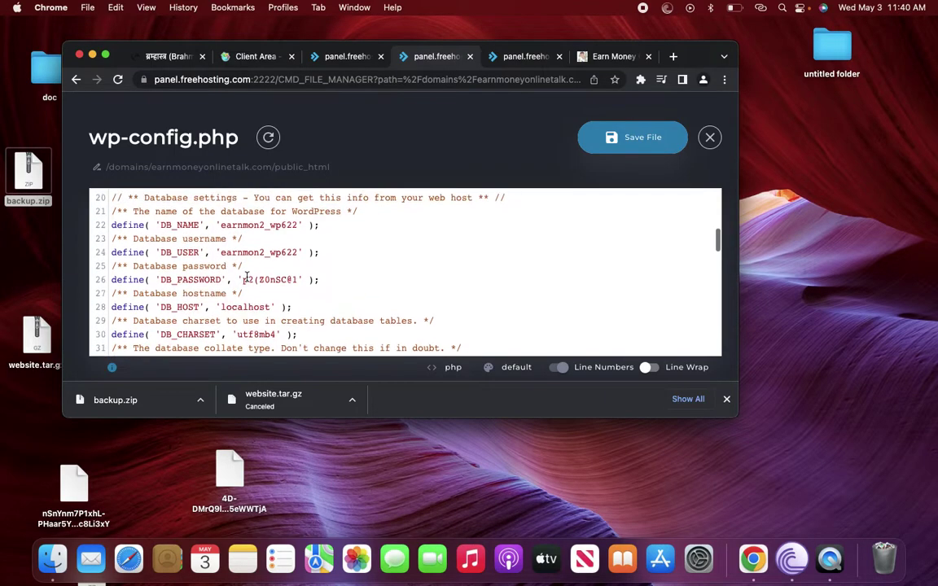
pyautogui.scroll(-10, 246, 278)
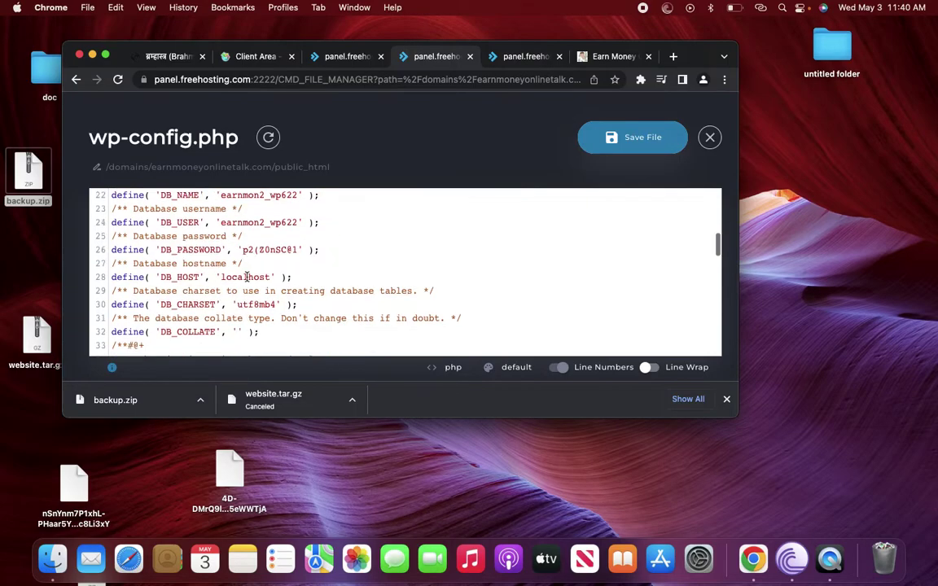
pyautogui.scroll(-5, 247, 278)
pyautogui.scroll(2, 247, 278)
pyautogui.scroll(-3, 247, 278)
pyautogui.scroll(20, 246, 278)
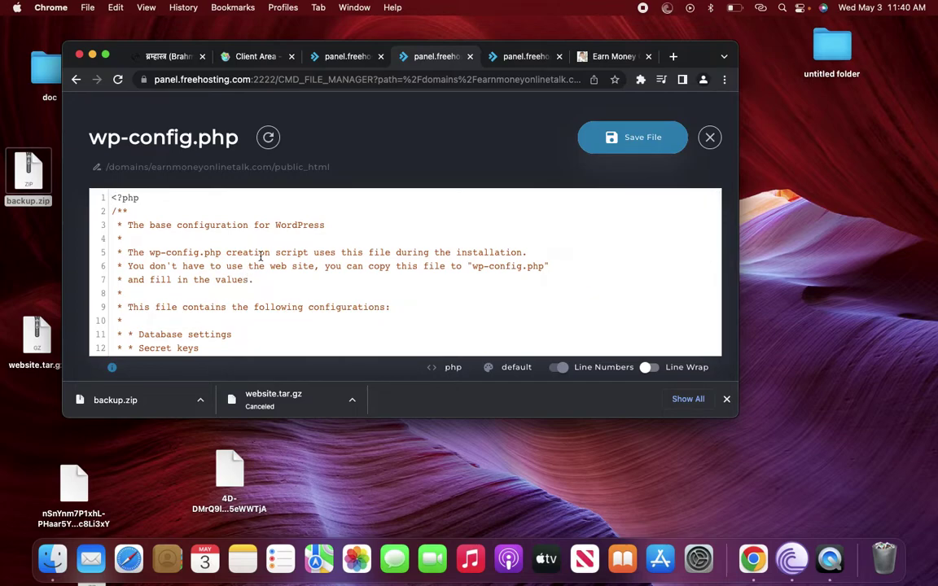
pyautogui.scroll(-9, 260, 256)
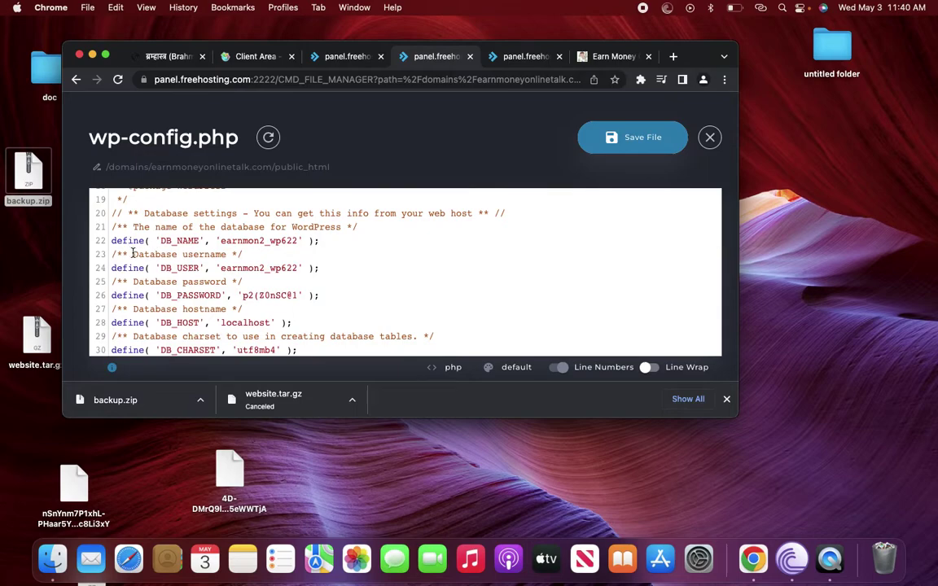